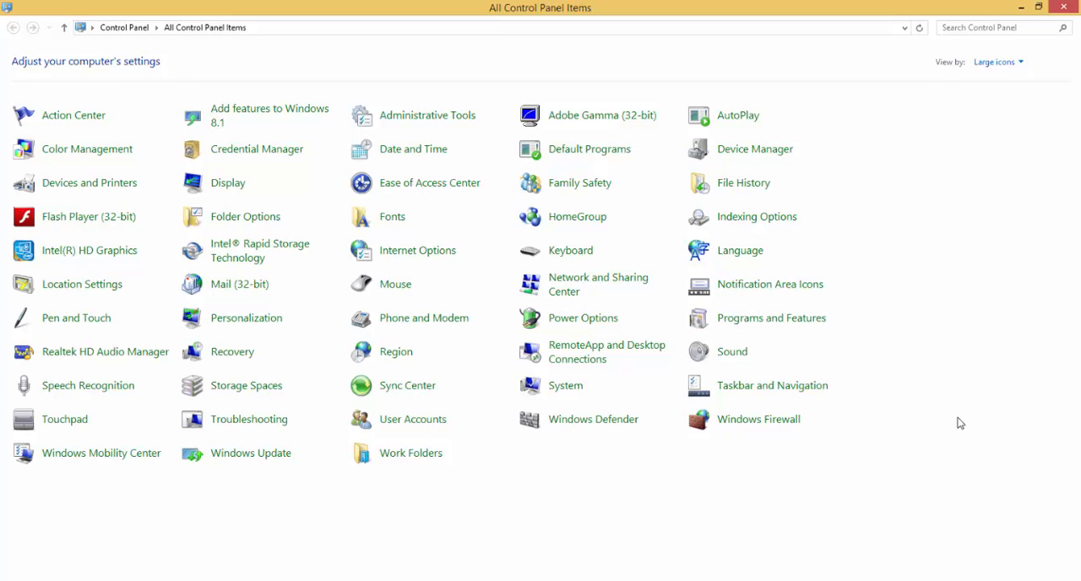
- Turn Windows Firewall off for both private and public networks and apply the change
{"action": "left_click", "coordinate": [792, 429]}
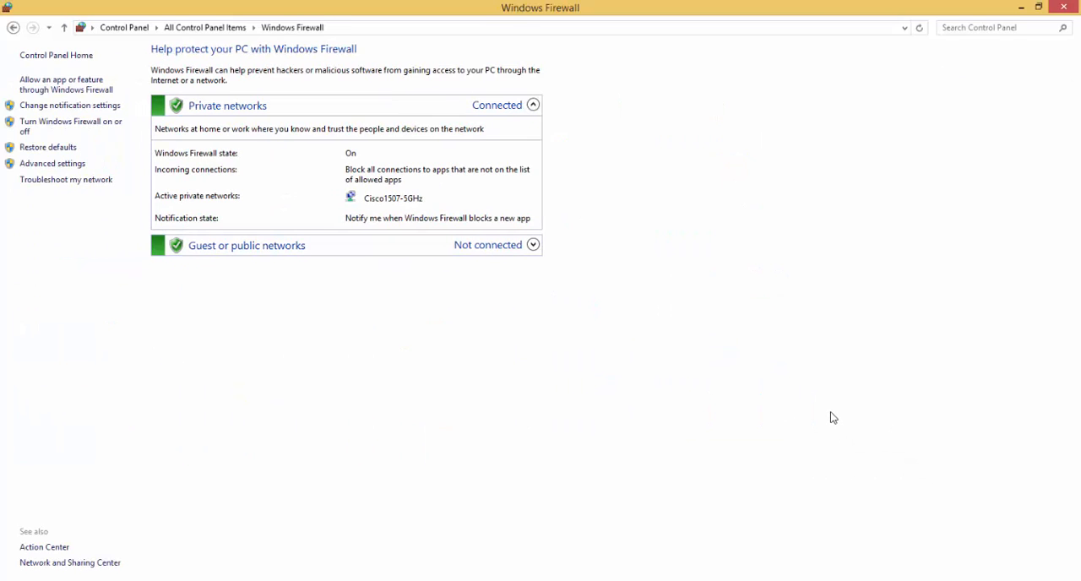
{"action": "left_click", "coordinate": [85, 133]}
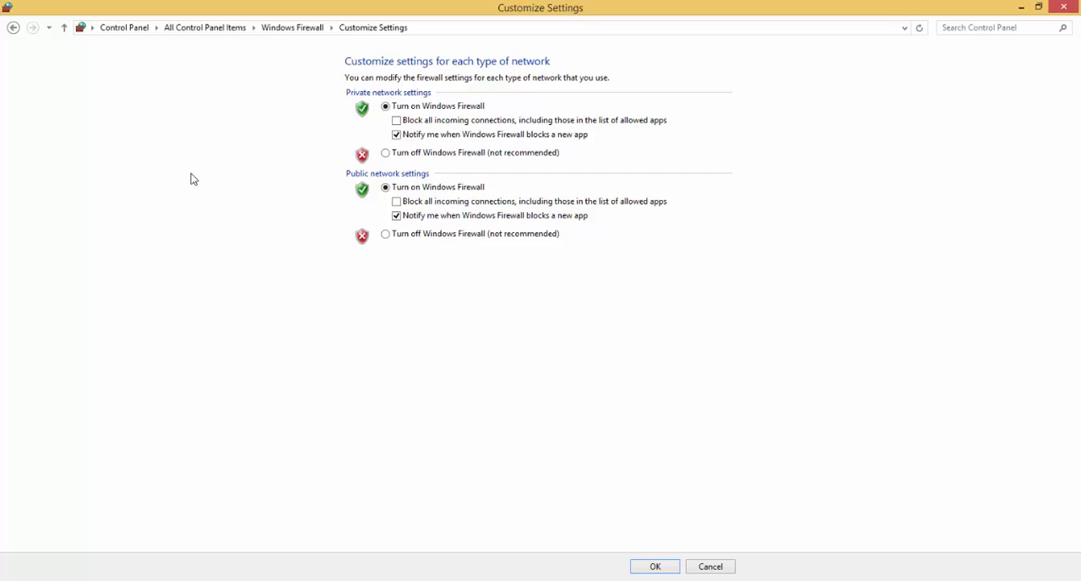
{"action": "left_click", "coordinate": [386, 155]}
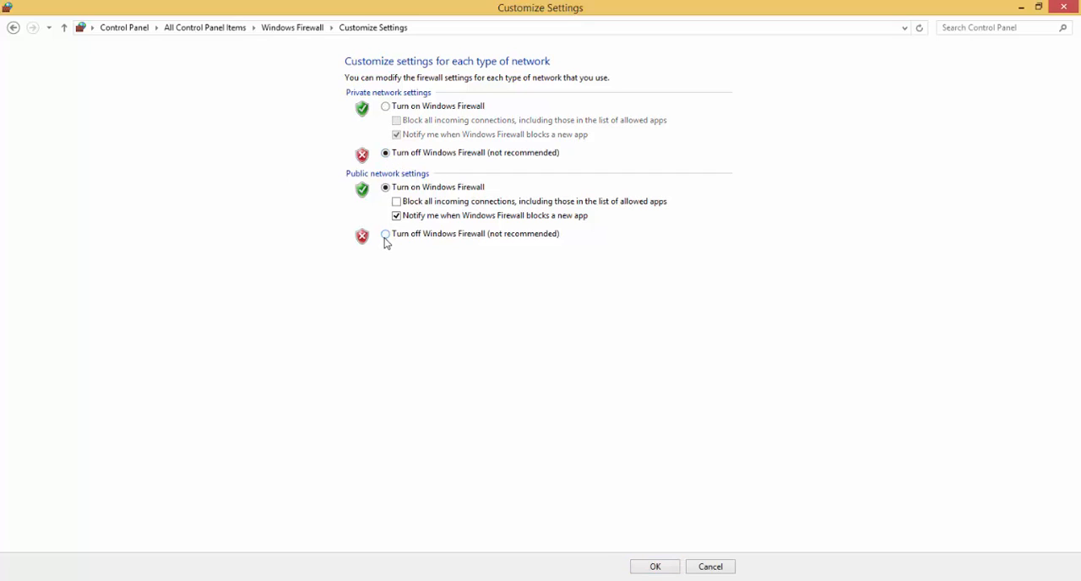
{"action": "left_click", "coordinate": [386, 236]}
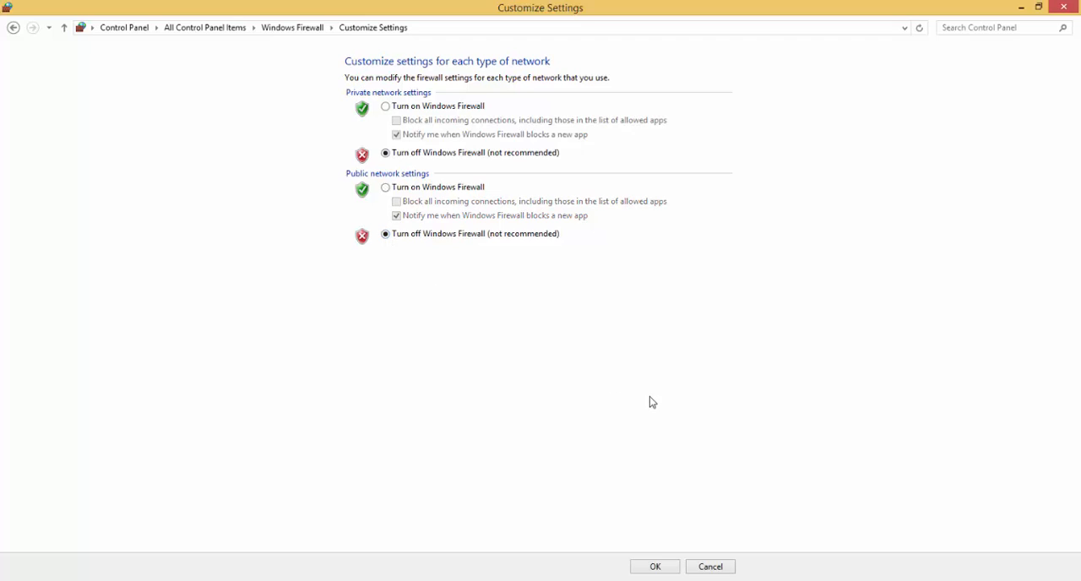
{"action": "left_click", "coordinate": [663, 568]}
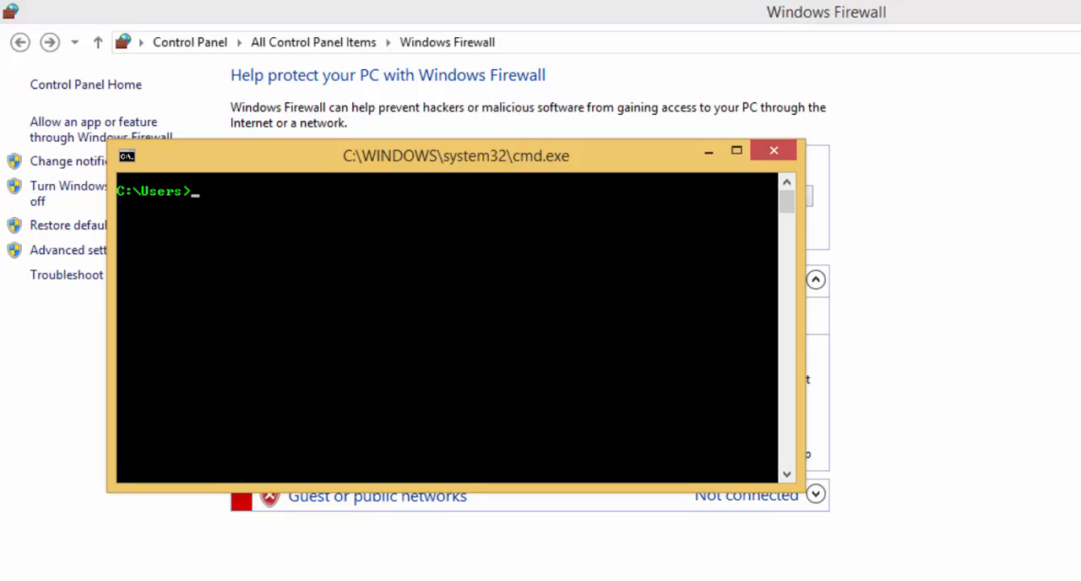
{"action": "type", "text": "ip"}
{"action": "type", "text": "config"}
- Run ipconfig to reveal the PC's IPv4 address 192.168.1.129
{"action": "key", "text": "Return"}
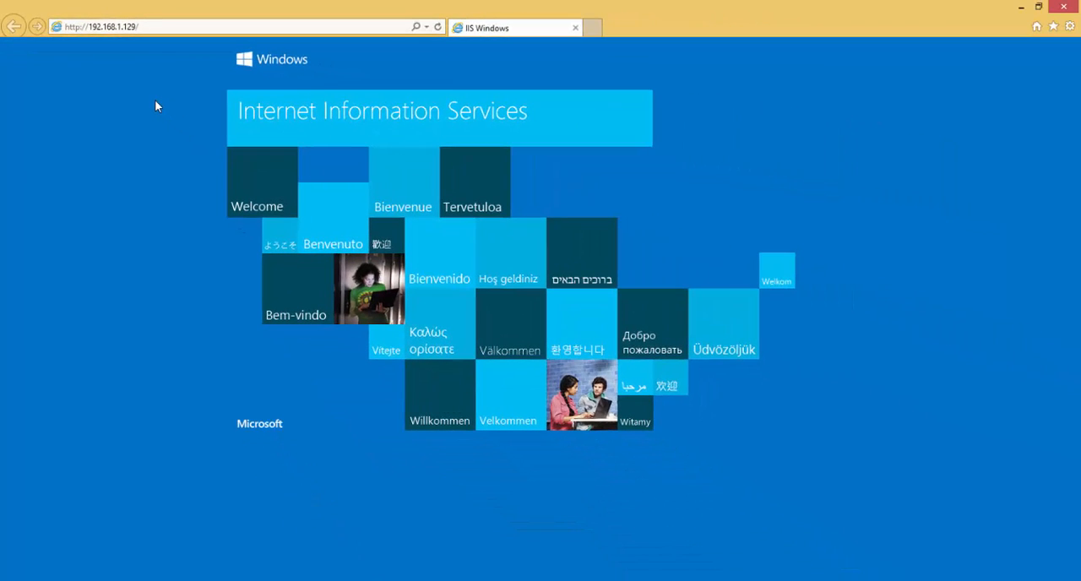
{"action": "left_click", "coordinate": [156, 28]}
{"action": "type", "text": "aem"}
{"action": "key", "text": "Return"}
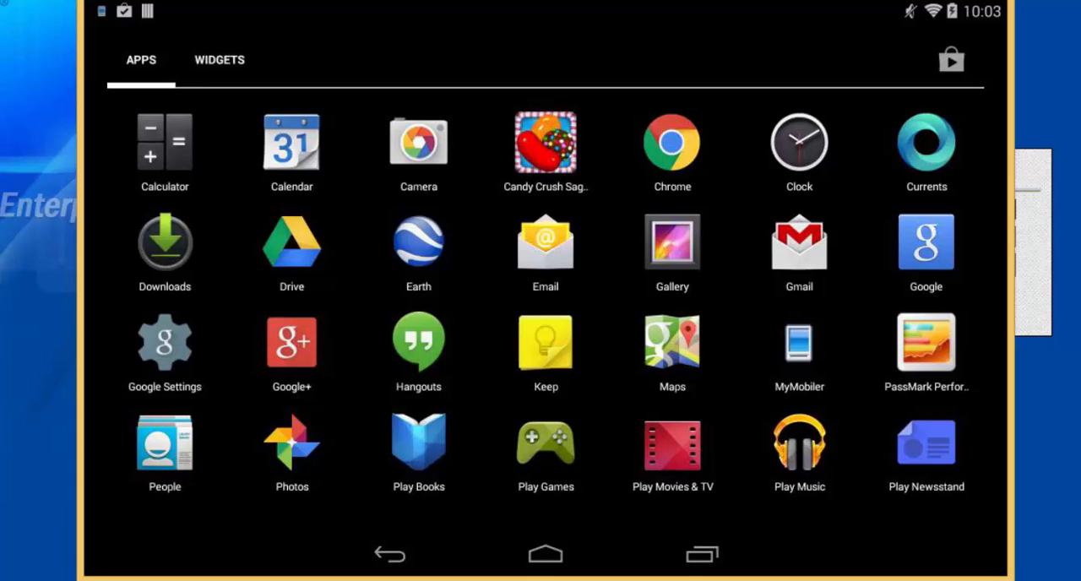
- Launch Chrome on the tablet to browse to 192.168.1.129/aem
{"action": "left_click", "coordinate": [672, 142]}
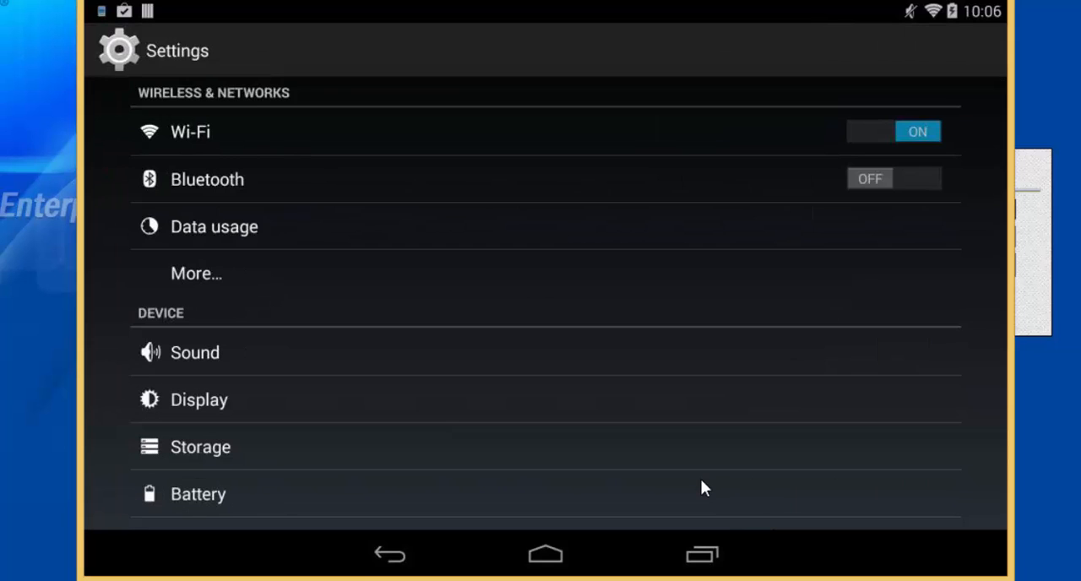
{"action": "scroll", "coordinate": [701, 479], "scroll_direction": "down", "scroll_amount": 3}
{"action": "scroll", "coordinate": [701, 480], "scroll_direction": "down", "scroll_amount": 3}
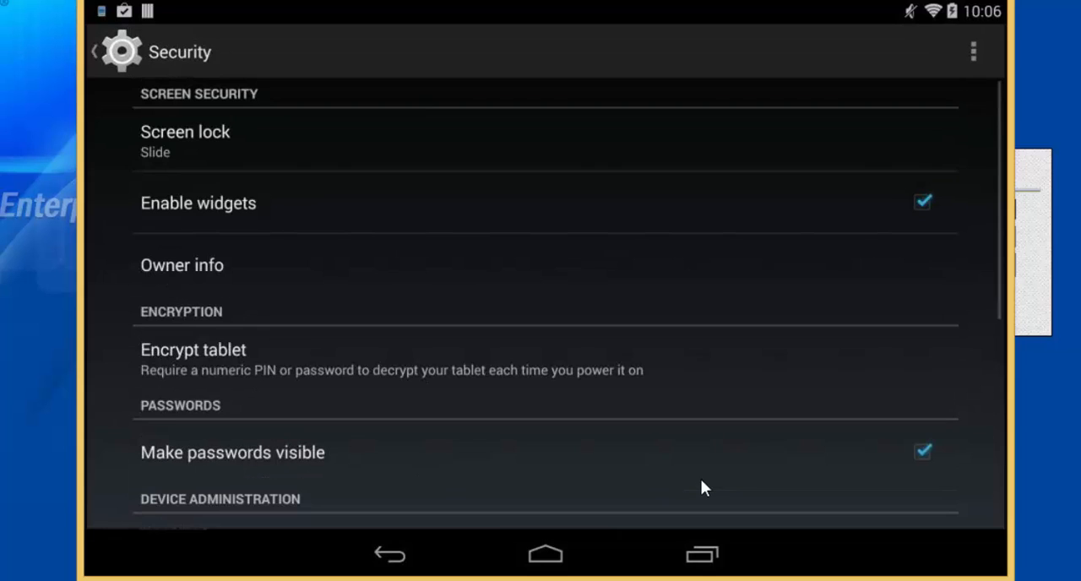
{"action": "scroll", "coordinate": [701, 479], "scroll_direction": "down", "scroll_amount": 3}
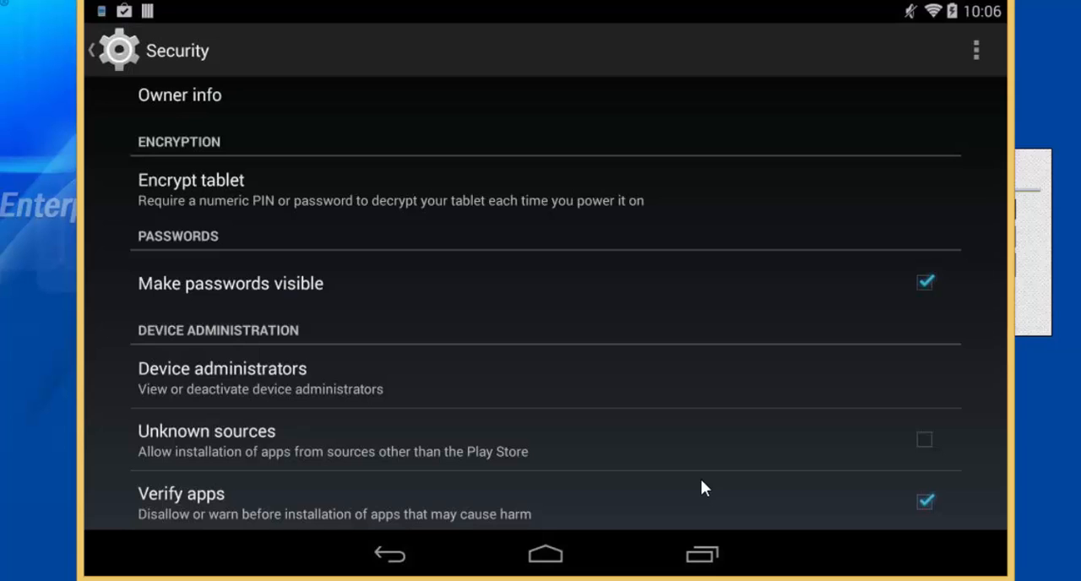
- Enable Unknown sources in Security settings and accept the warning
{"action": "left_click", "coordinate": [701, 479]}
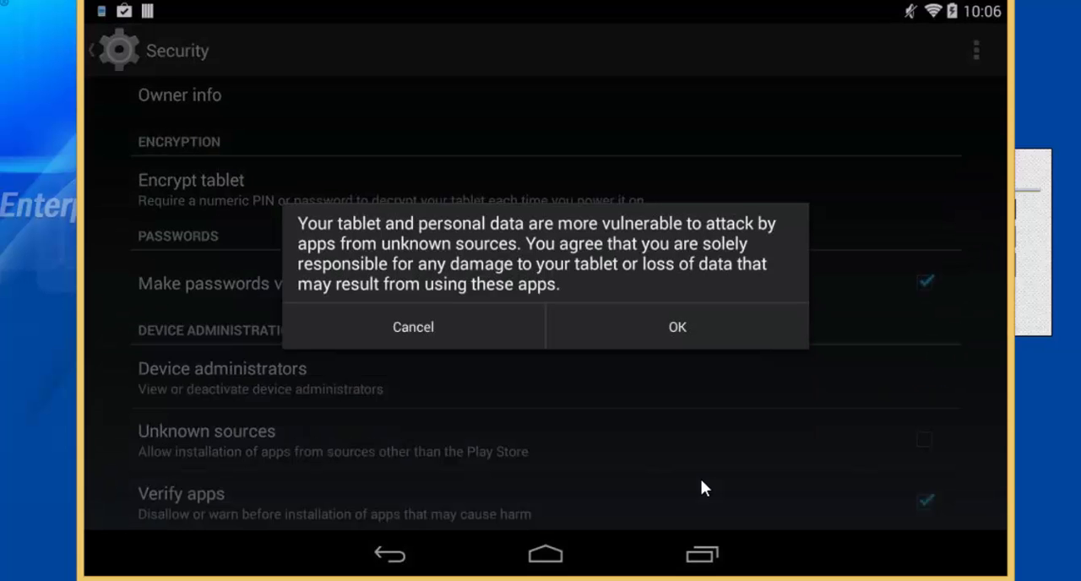
{"action": "key", "text": "Return"}
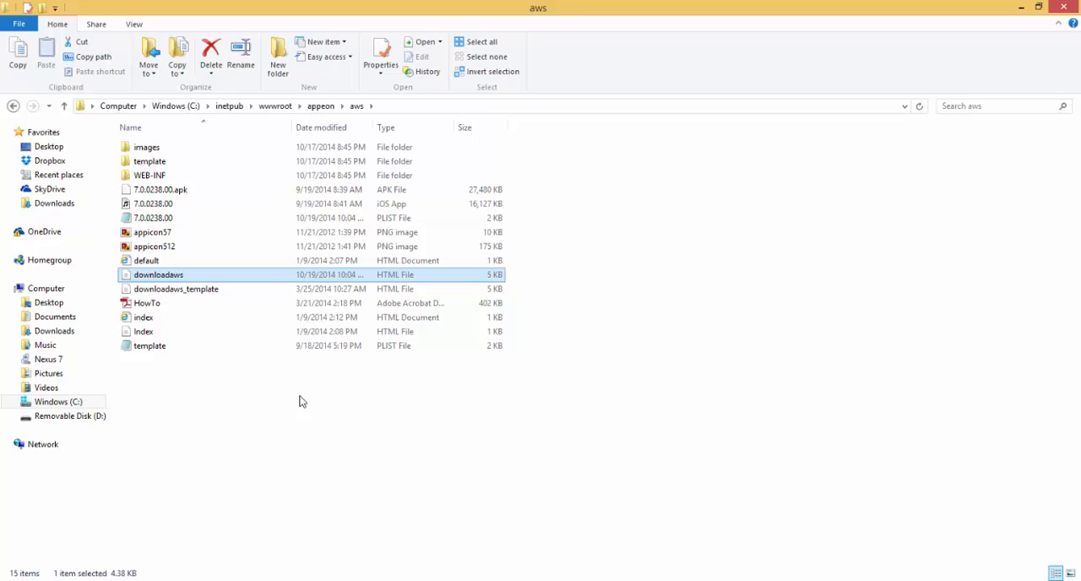
- Open the HowTo PDF guide from the aws folder in Adobe Reader
{"action": "left_click", "coordinate": [156, 309]}
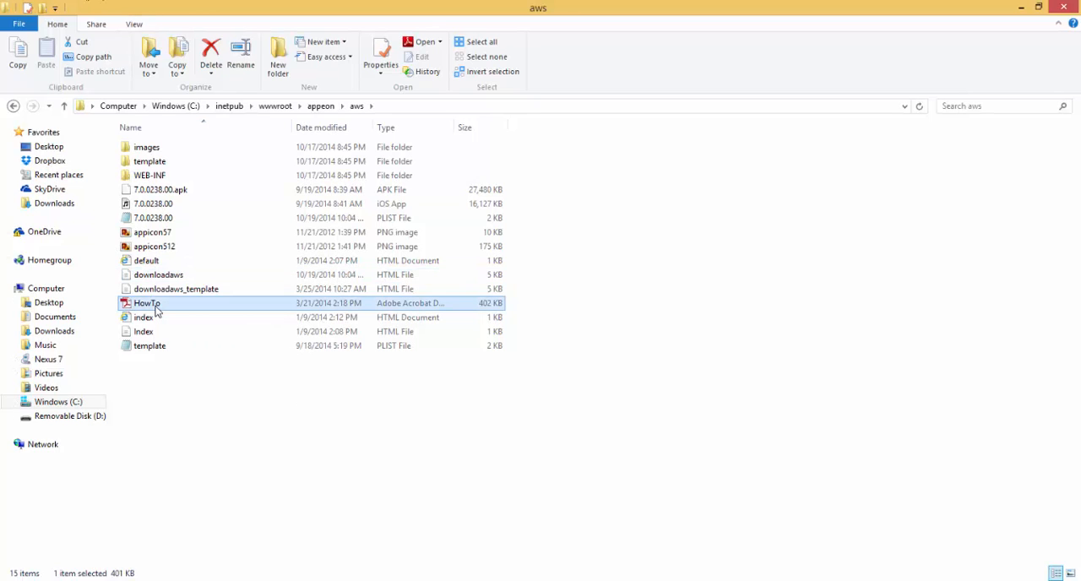
{"action": "double_click", "coordinate": [156, 309]}
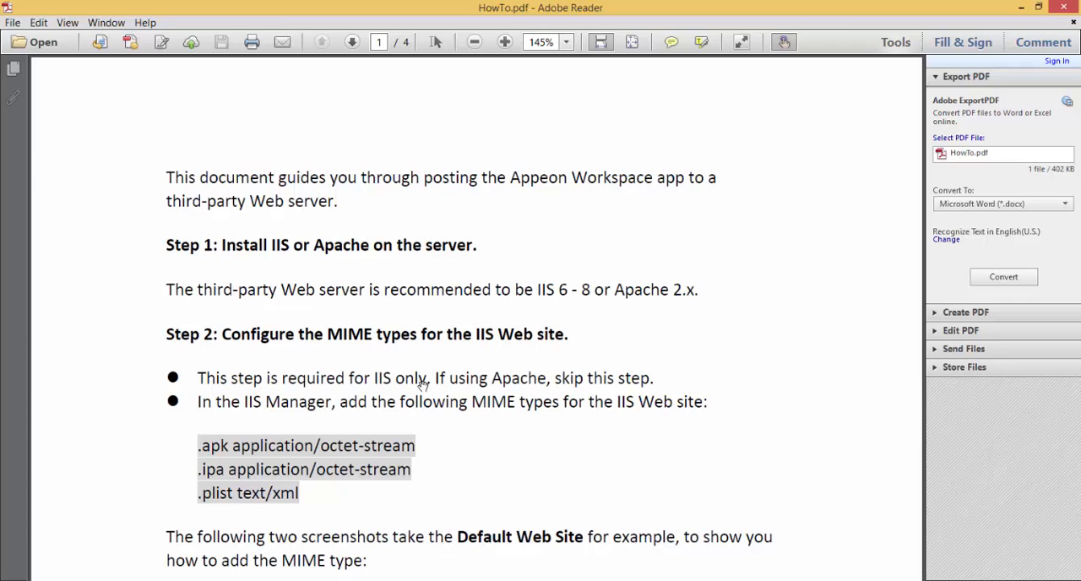
{"action": "scroll", "coordinate": [422, 382], "scroll_direction": "down", "scroll_amount": 3}
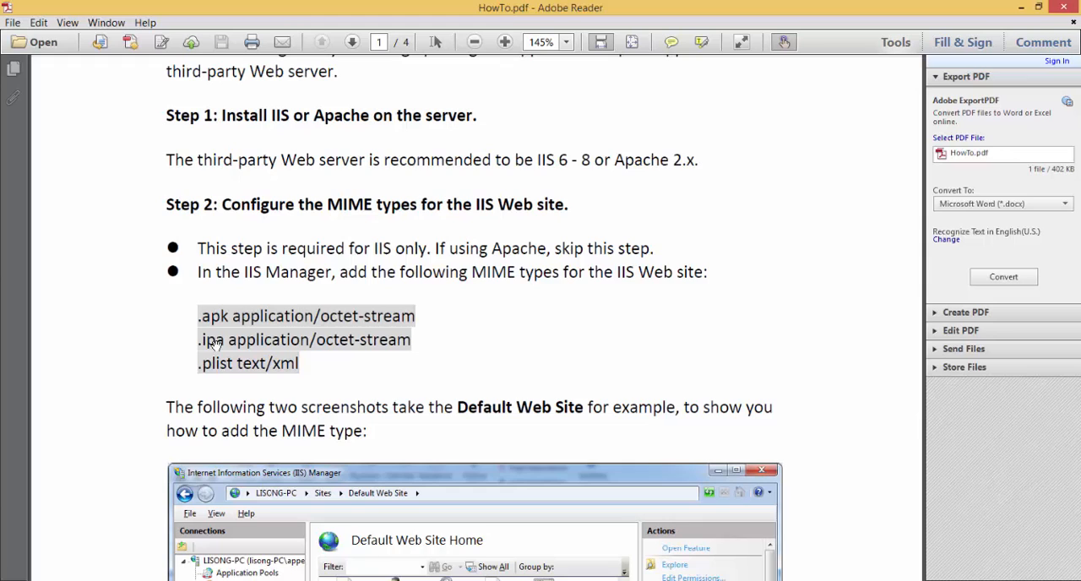
{"action": "scroll", "coordinate": [616, 418], "scroll_direction": "down", "scroll_amount": 3}
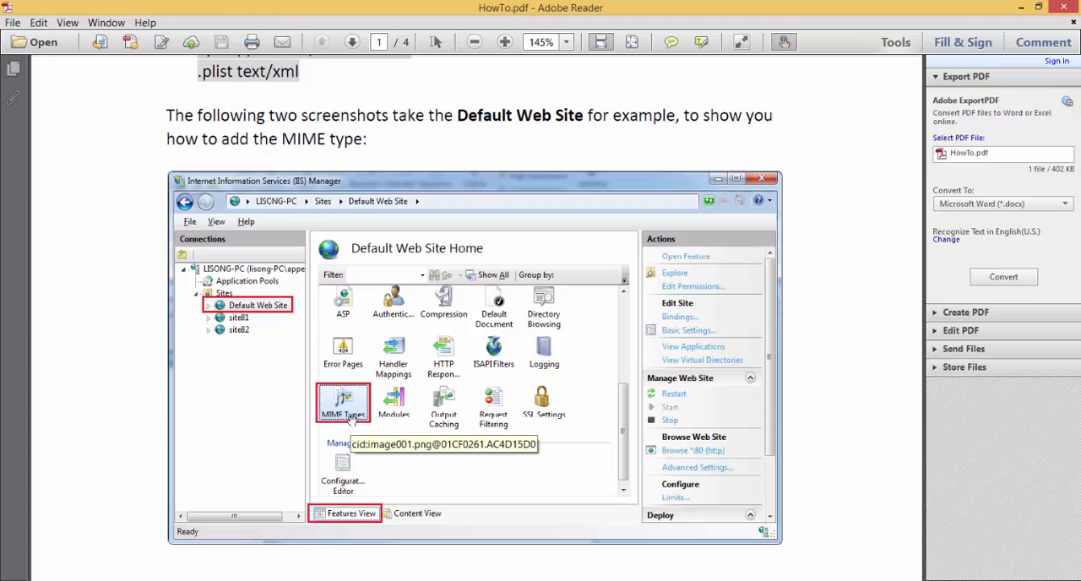
{"action": "scroll", "coordinate": [546, 525], "scroll_direction": "down", "scroll_amount": 10}
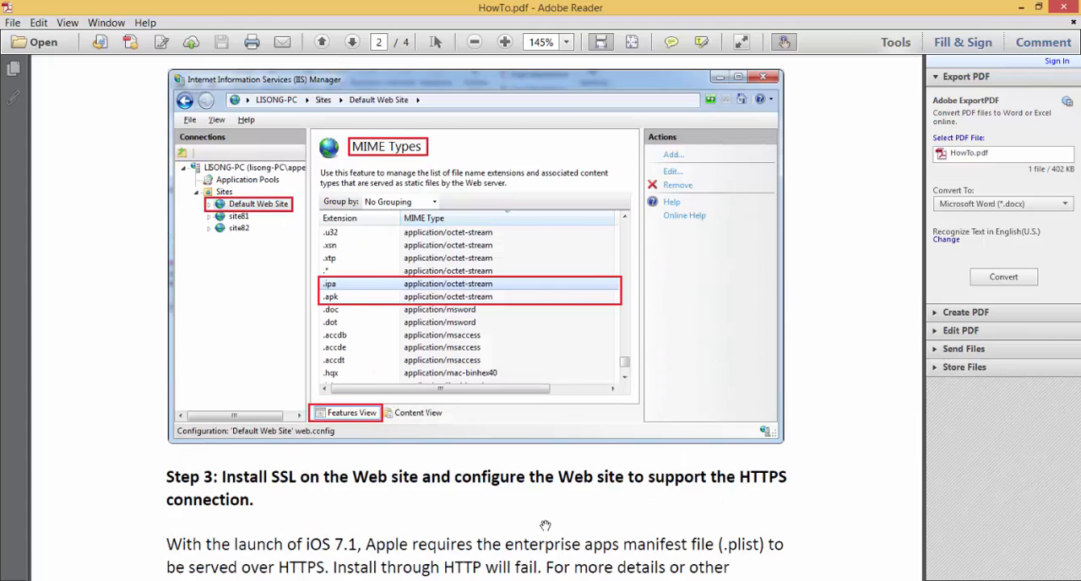
{"action": "scroll", "coordinate": [545, 526], "scroll_direction": "down", "scroll_amount": 10}
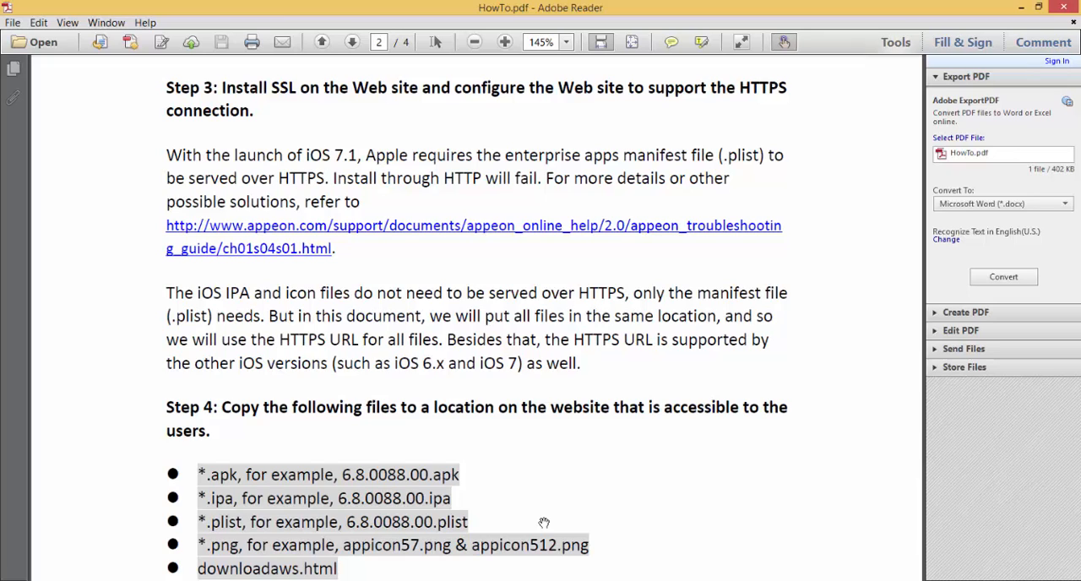
{"action": "scroll", "coordinate": [809, 473], "scroll_direction": "down", "scroll_amount": 10}
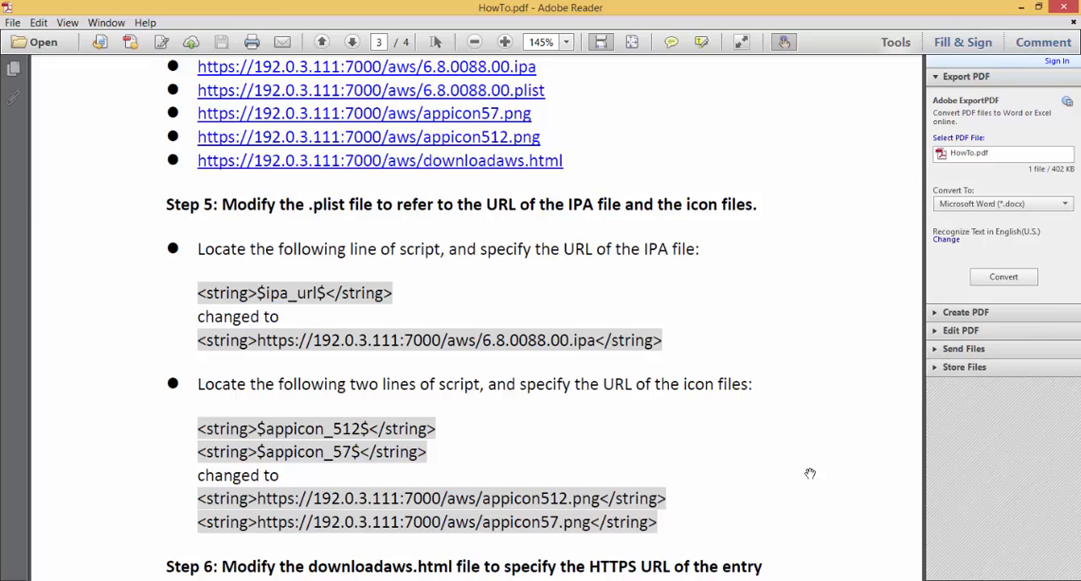
{"action": "scroll", "coordinate": [810, 472], "scroll_direction": "down", "scroll_amount": 5}
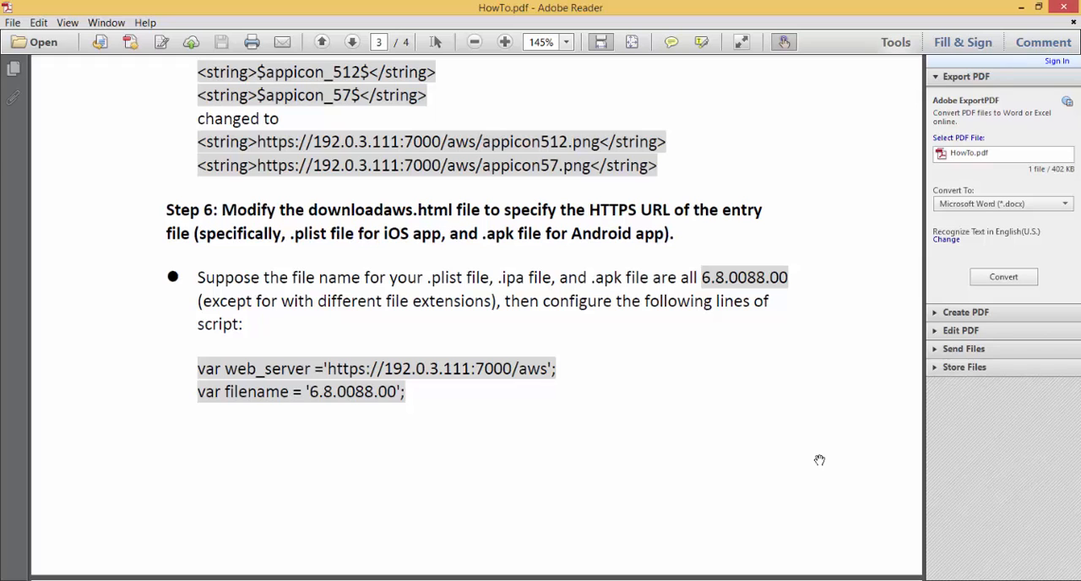
- Switch back from the HowTo guide to the aws folder window
{"action": "key", "text": "alt+Tab"}
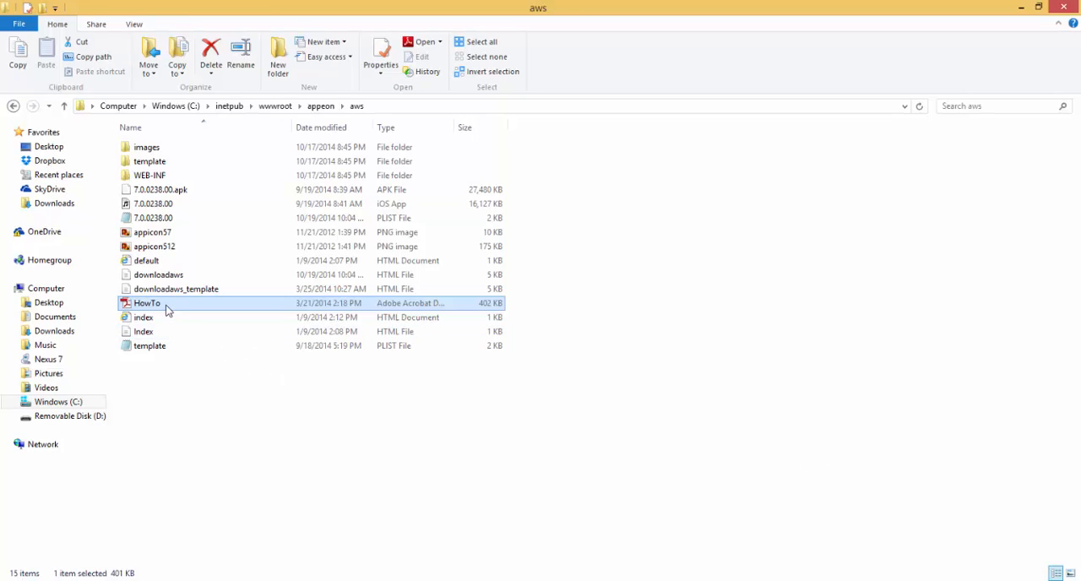
- Start renaming the HowTo file before returning to the tablet's app drawer
{"action": "key", "text": "F2"}
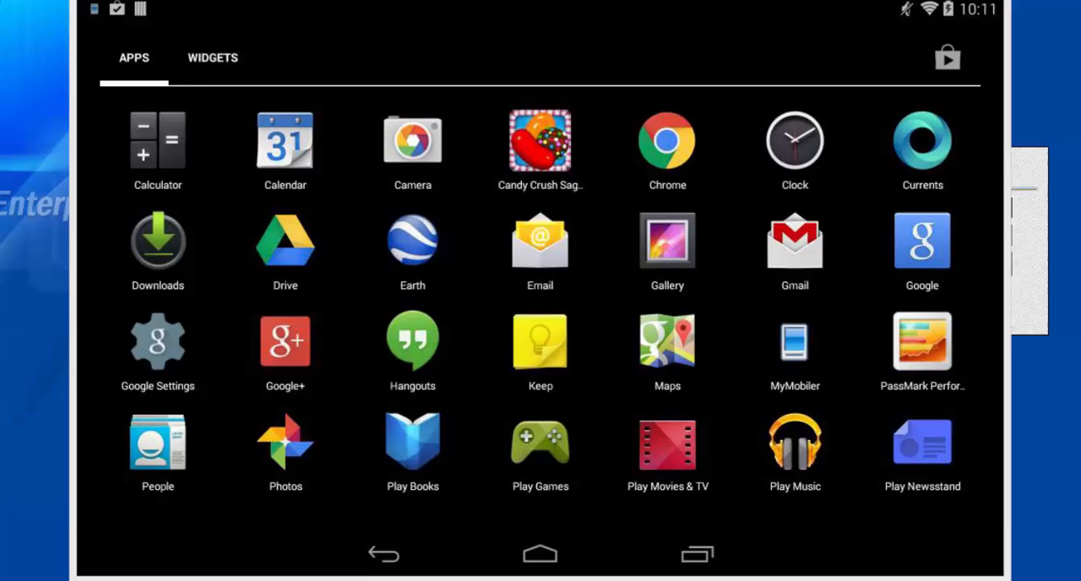
- Load the Appeon Workspace download page at 192.168.1.129/aws in tablet Chrome
{"action": "left_click", "coordinate": [667, 141]}
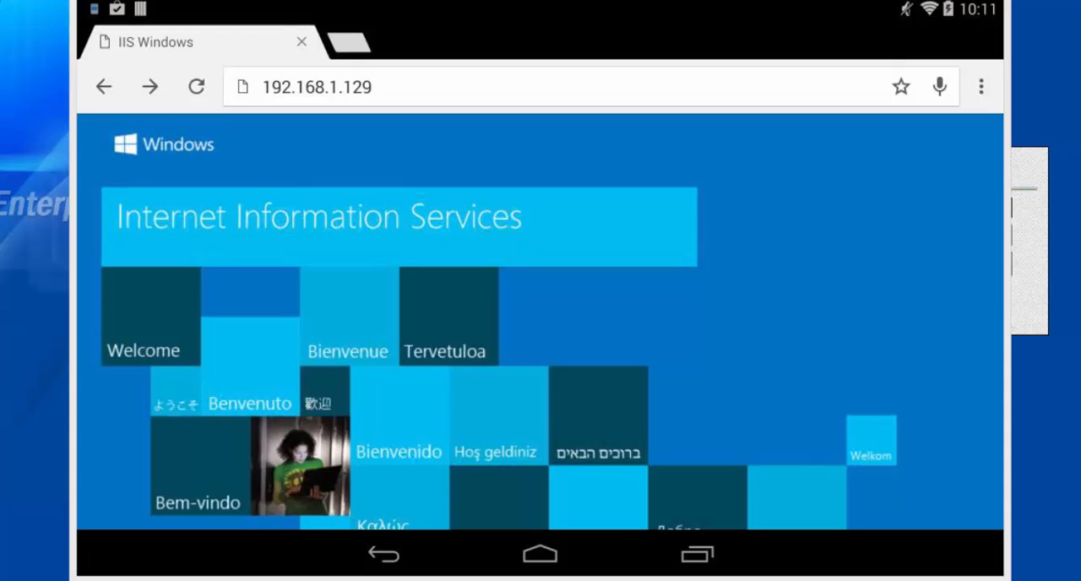
{"action": "left_click", "coordinate": [317, 87]}
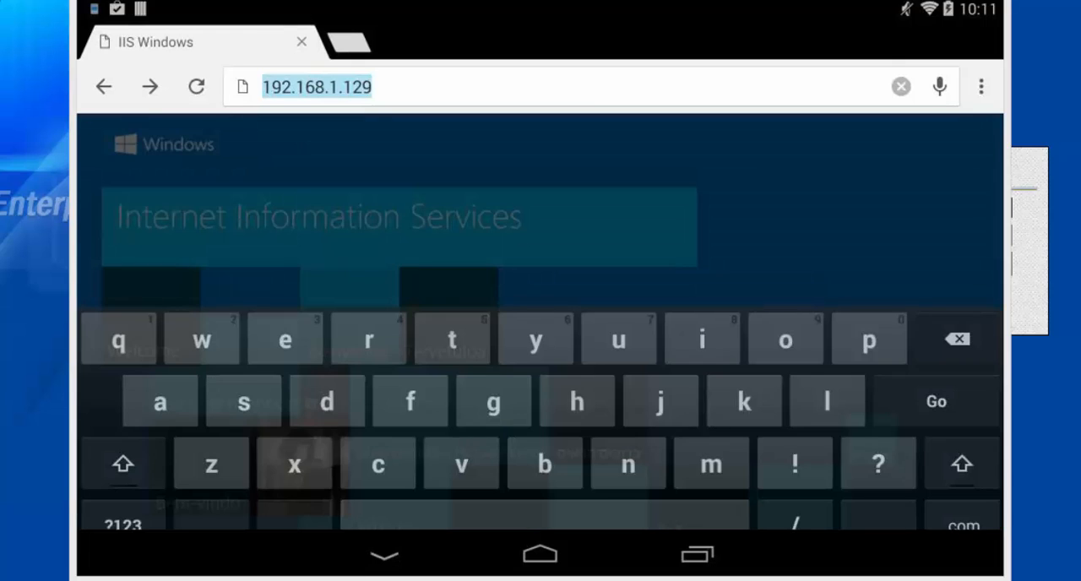
{"action": "left_click", "coordinate": [371, 87]}
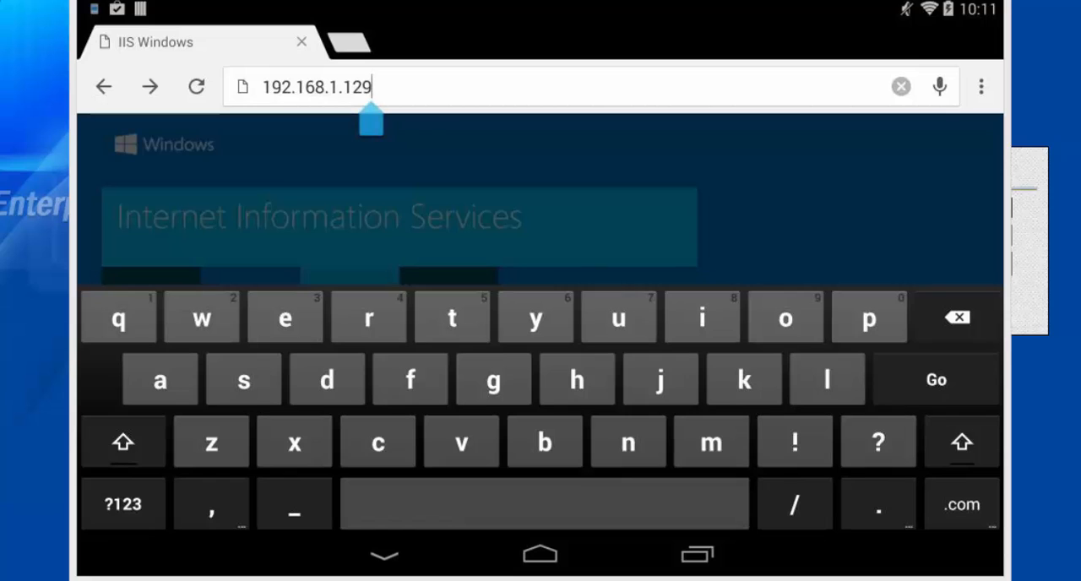
{"action": "type", "text": "/aws"}
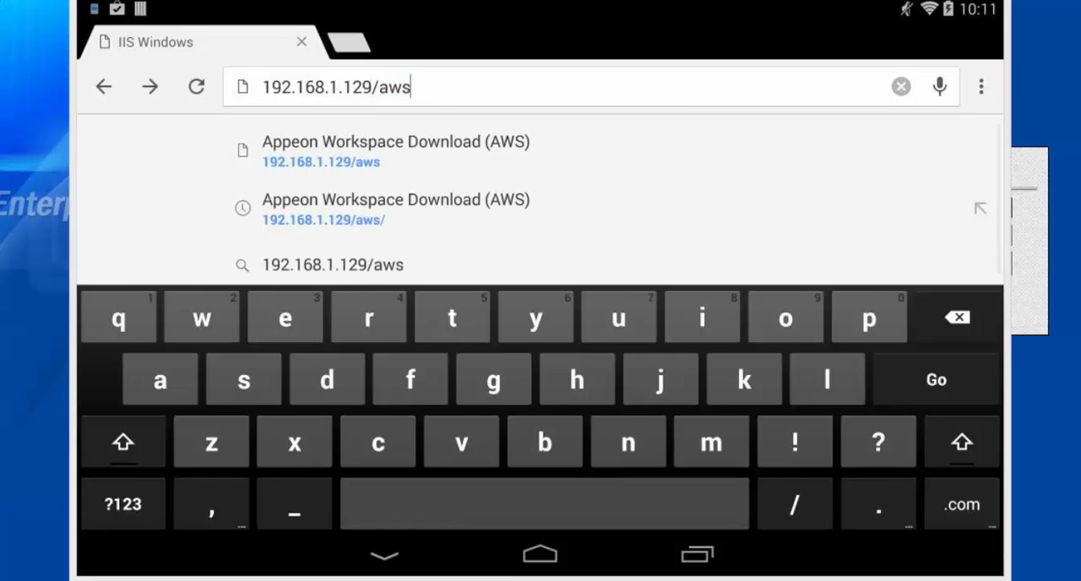
{"action": "key", "text": "Return"}
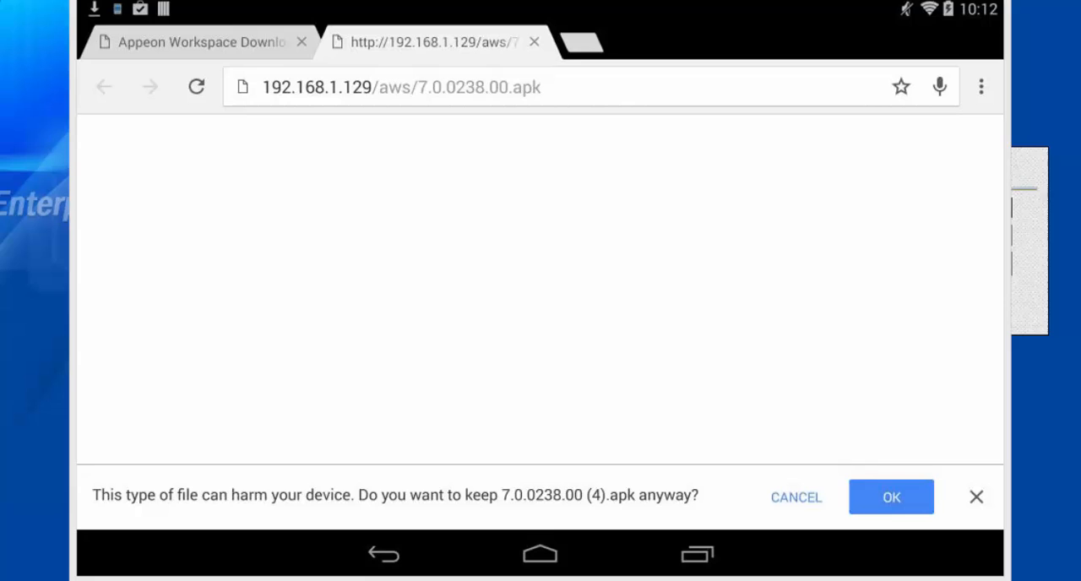
- Keep the Appeon Workspace APK despite the warning and confirm Download complete in notifications
{"action": "left_click", "coordinate": [891, 497]}
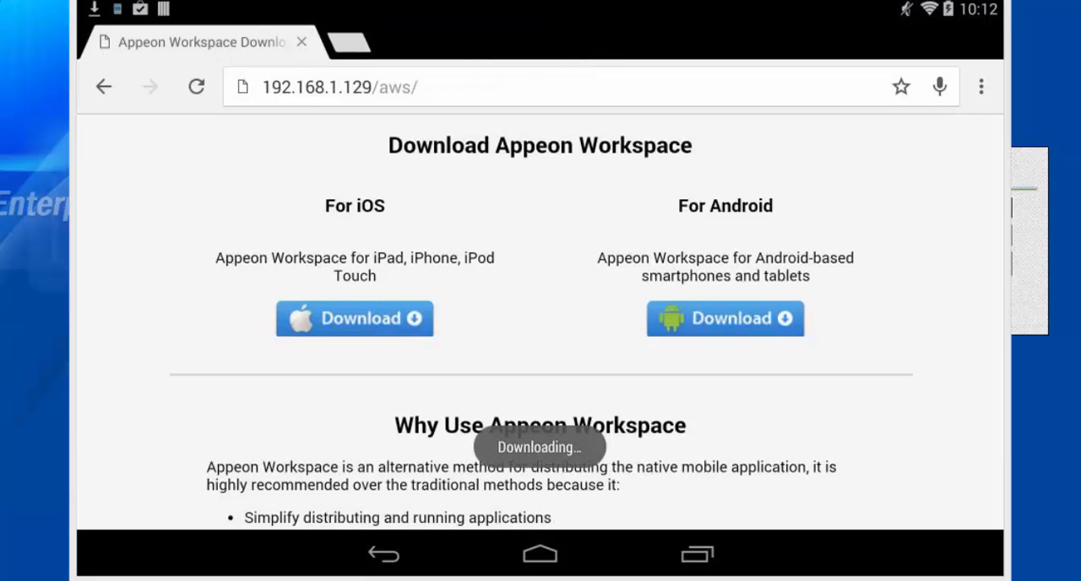
{"action": "left_click_drag", "start_coordinate": [253, 8], "coordinate": [253, 380]}
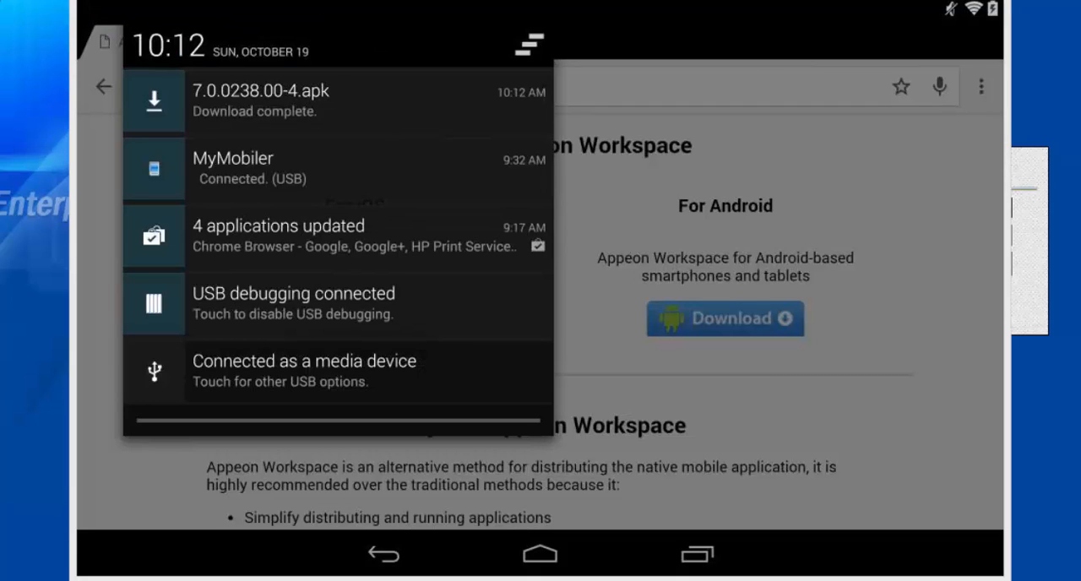
- Install AppeonMobile from the downloaded apk after reviewing its requested permissions
{"action": "left_click", "coordinate": [262, 100]}
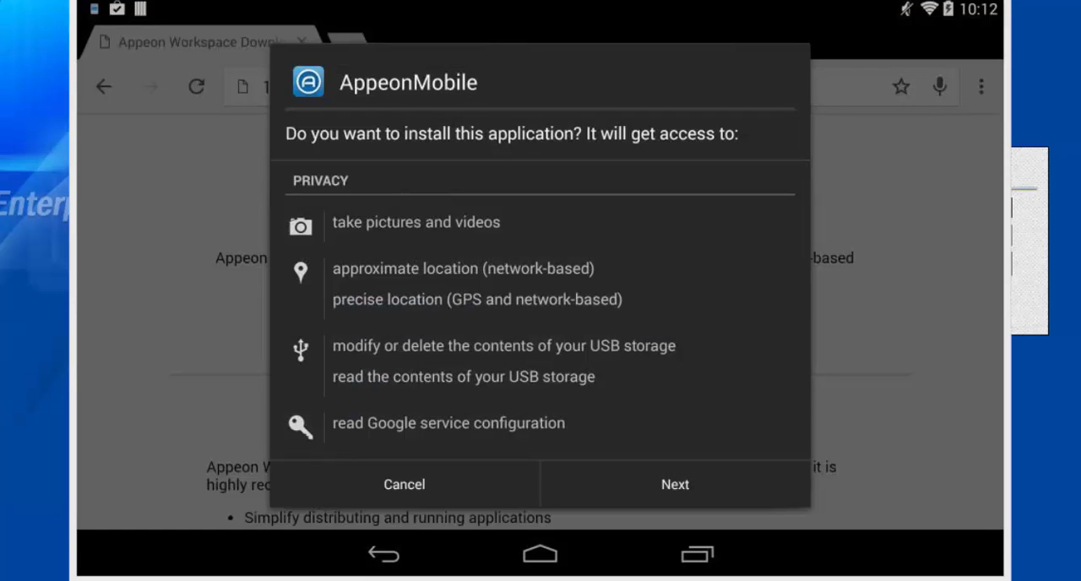
{"action": "scroll", "coordinate": [540, 321], "scroll_direction": "down", "scroll_amount": 5}
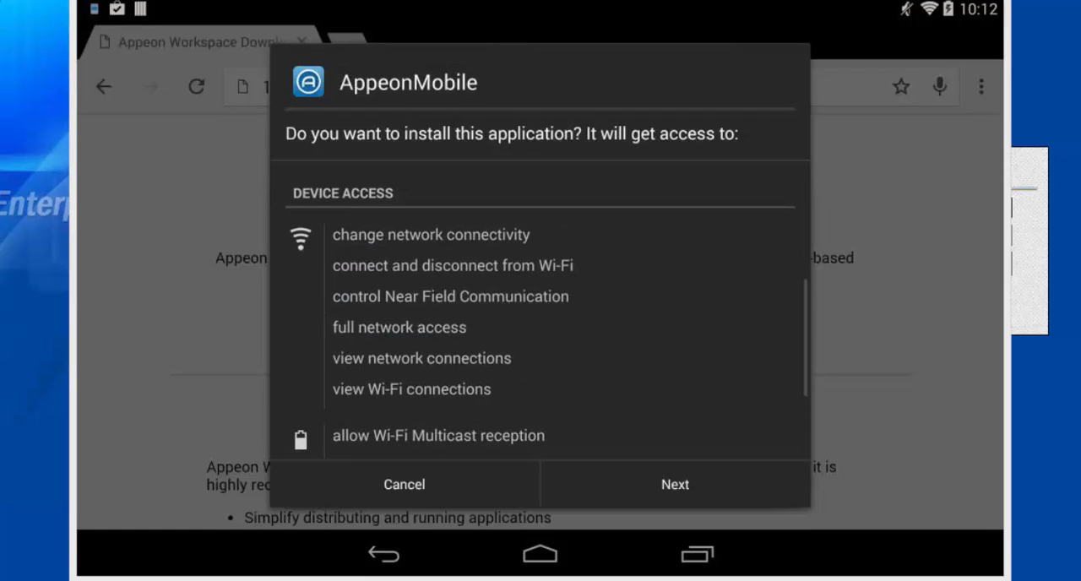
{"action": "scroll", "coordinate": [540, 321], "scroll_direction": "down", "scroll_amount": 3}
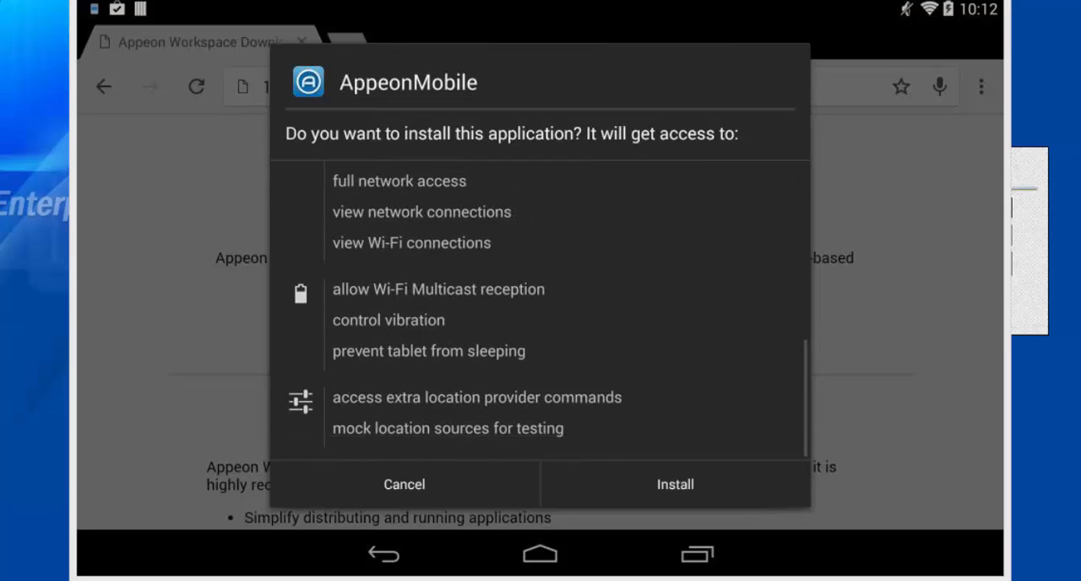
{"action": "left_click", "coordinate": [676, 484]}
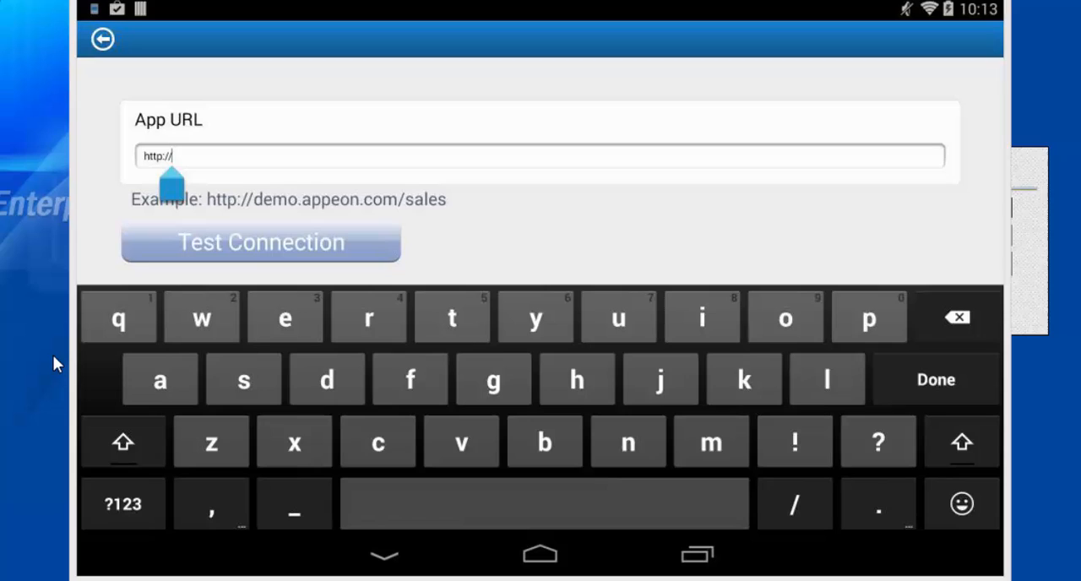
{"action": "type", "text": "19"}
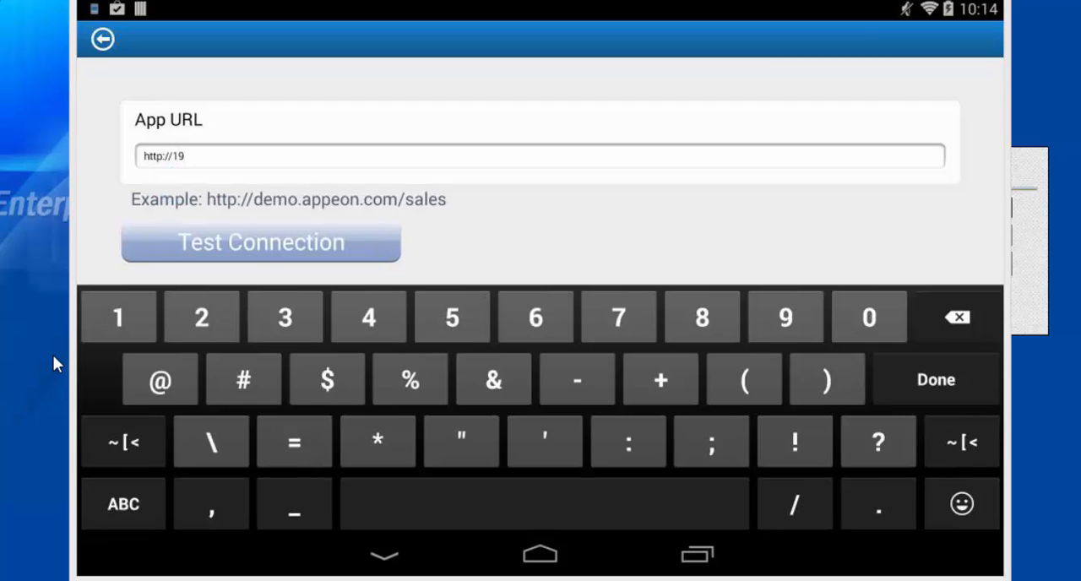
{"action": "type", "text": "2."}
{"action": "type", "text": "168."}
{"action": "type", "text": "1."}
{"action": "type", "text": "129/"}
{"action": "type", "text": "tes"}
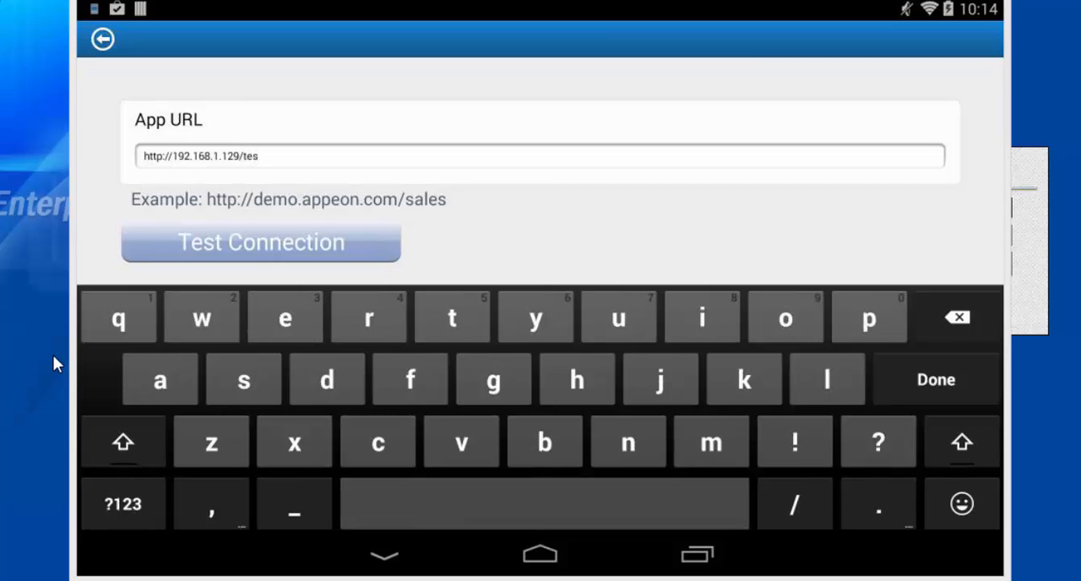
{"action": "type", "text": "t"}
{"action": "key", "text": "Return"}
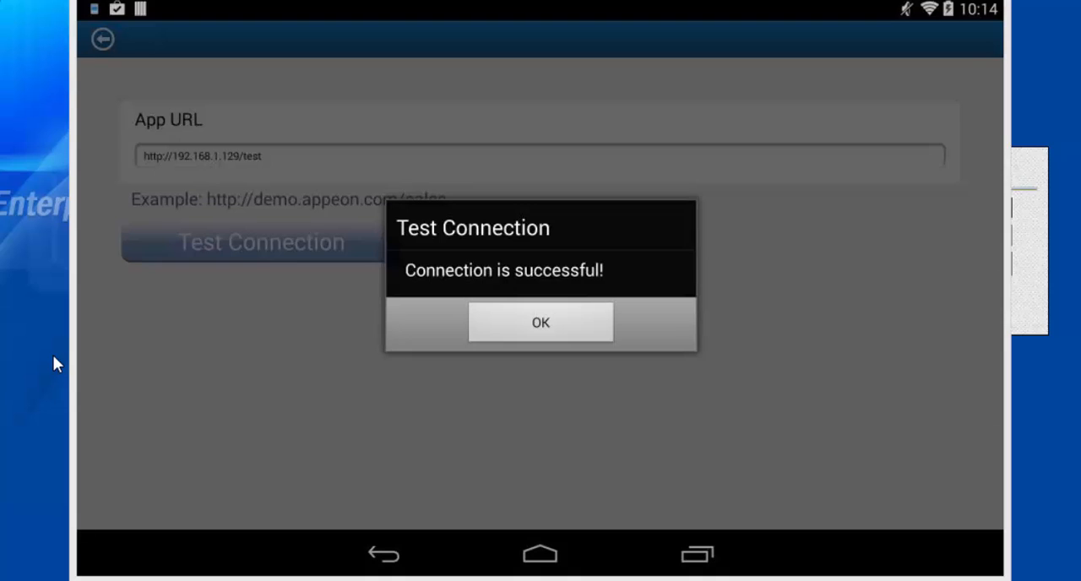
{"action": "key", "text": "Return"}
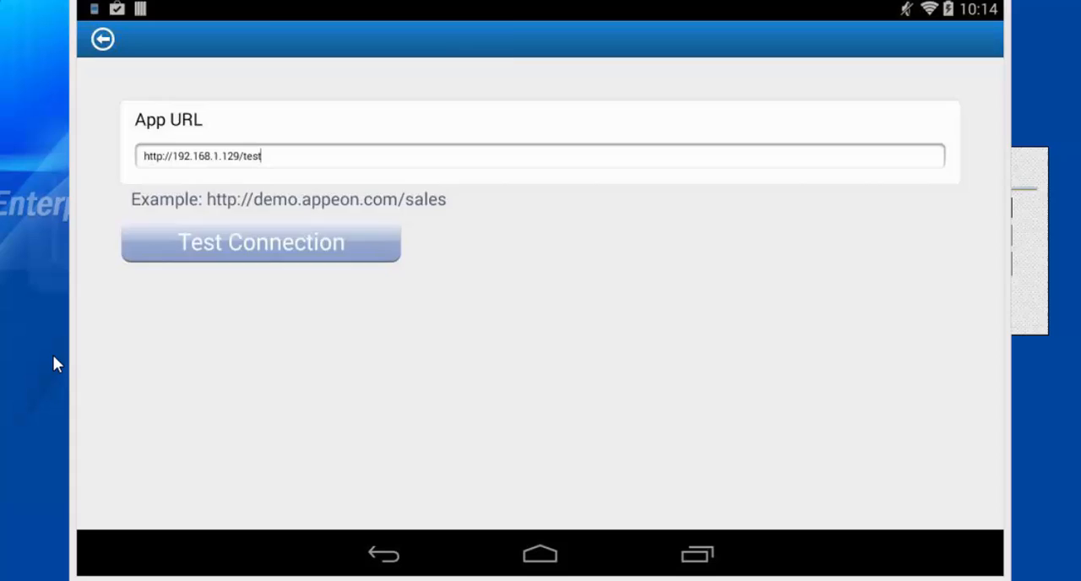
{"action": "key", "text": "Escape"}
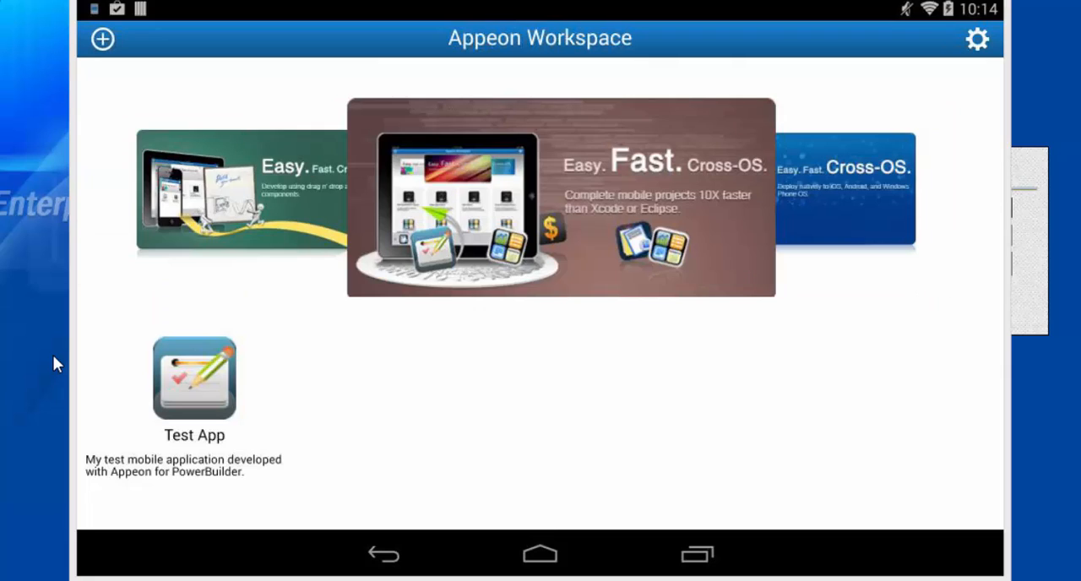
{"action": "key", "text": "Return"}
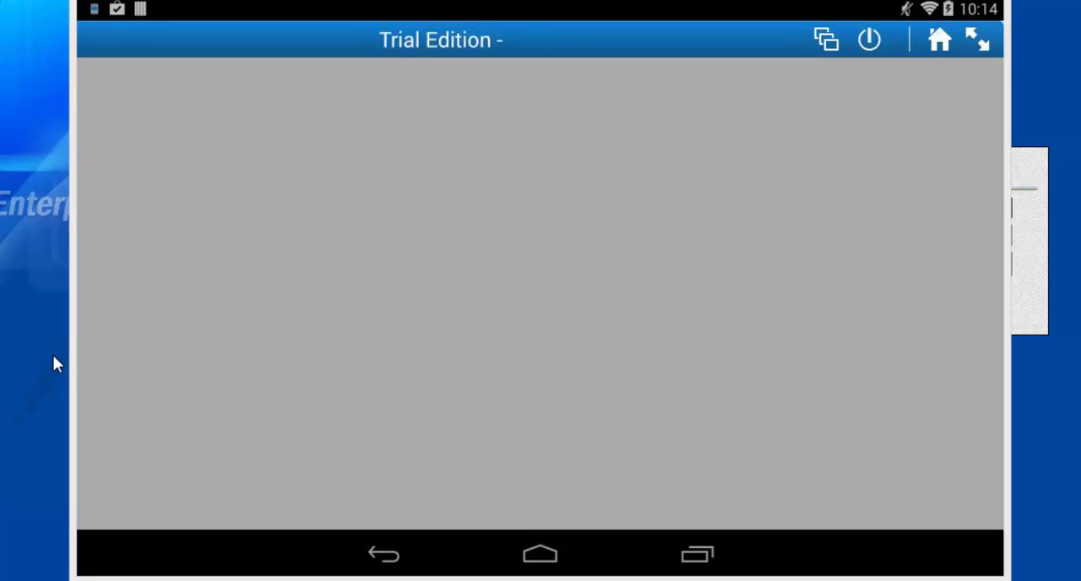